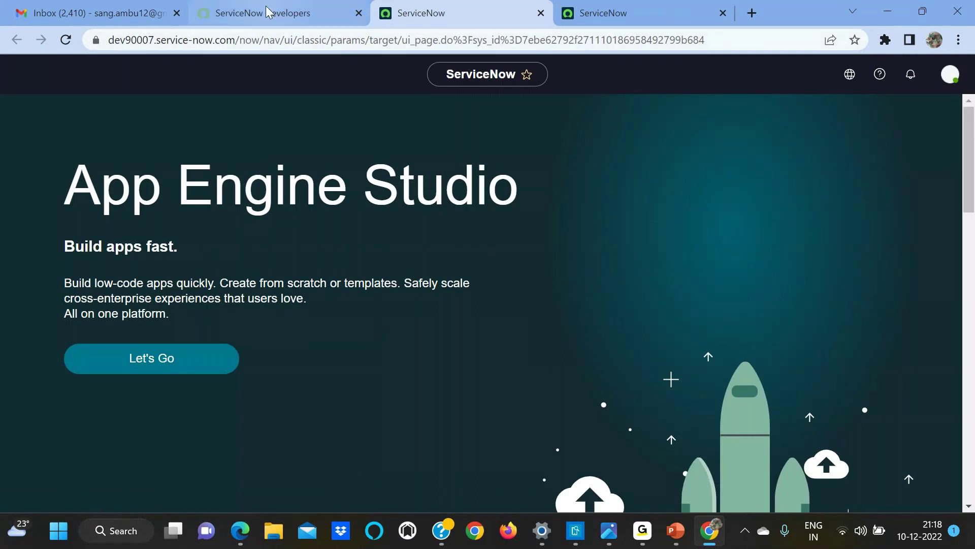
left_click(230, 21)
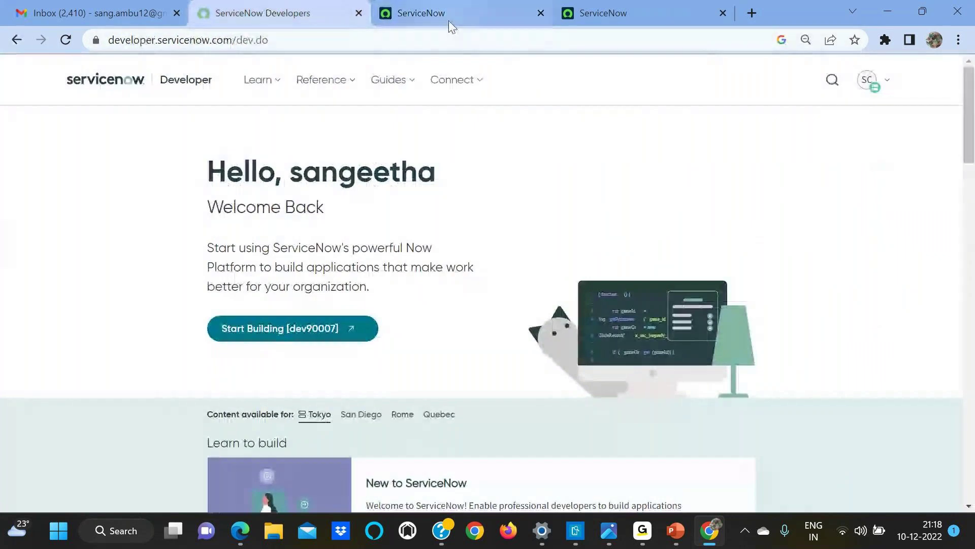
left_click(451, 15)
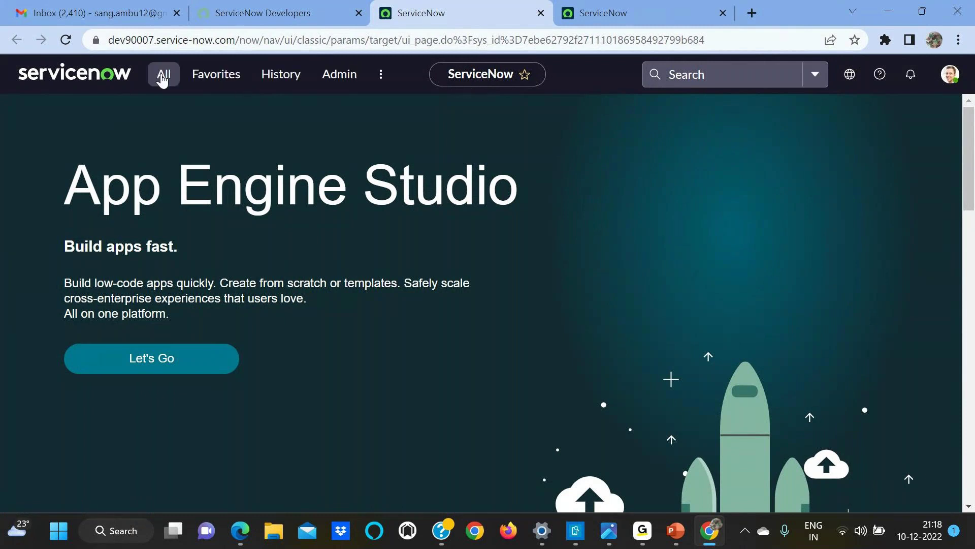
left_click(163, 76)
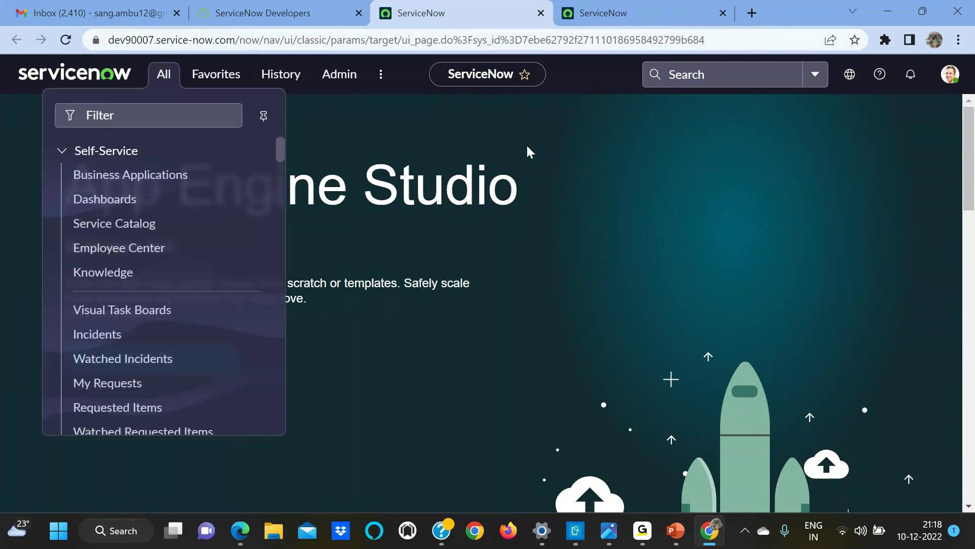
left_click(9, 141)
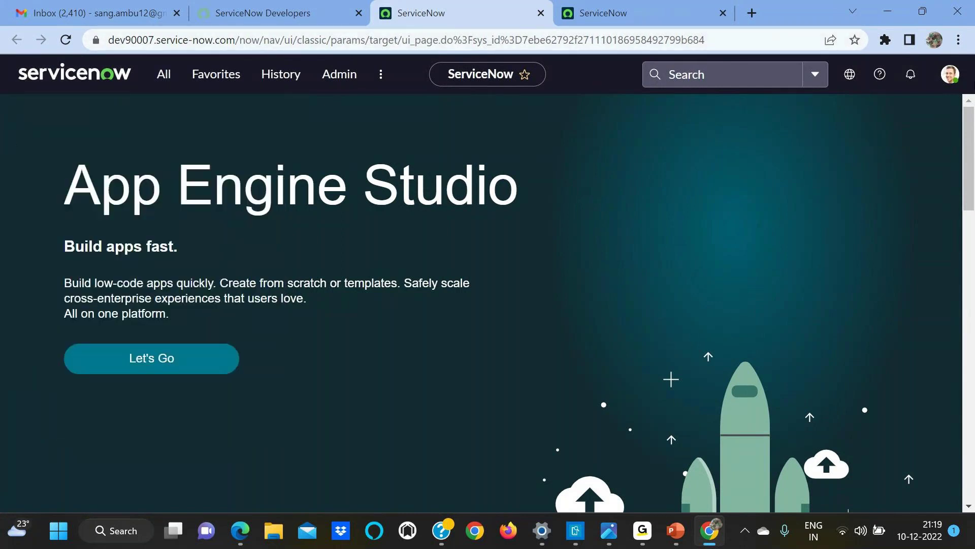
left_click(46, 77)
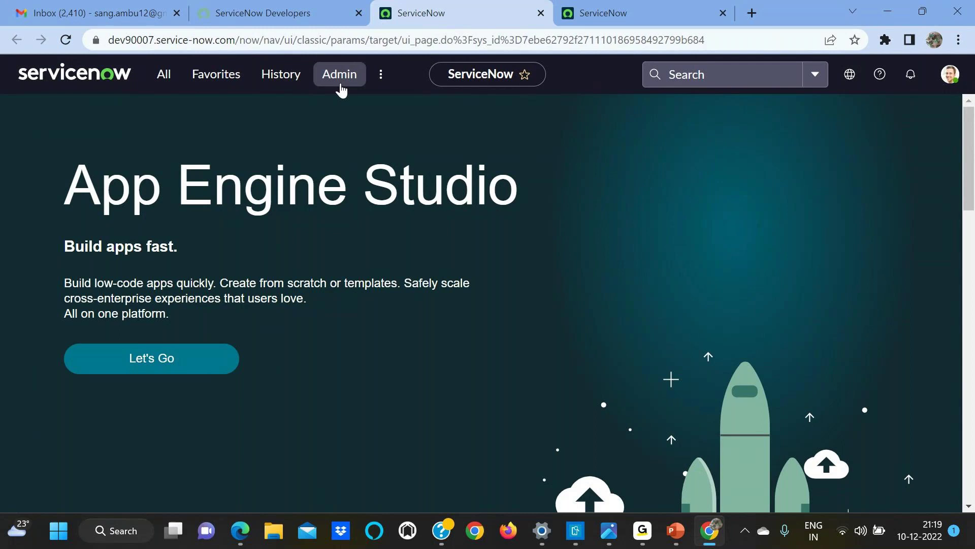
left_click(218, 85)
left_click(167, 76)
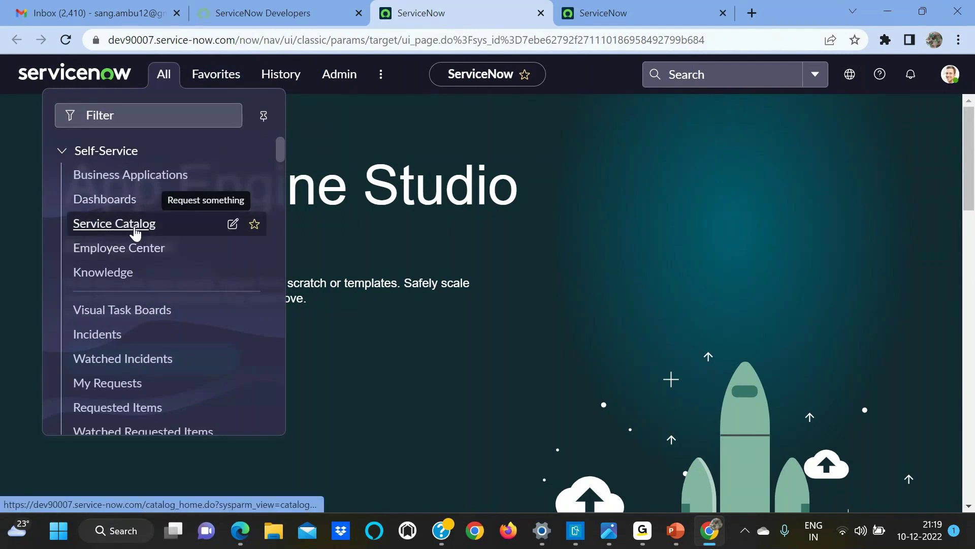
left_click(258, 225)
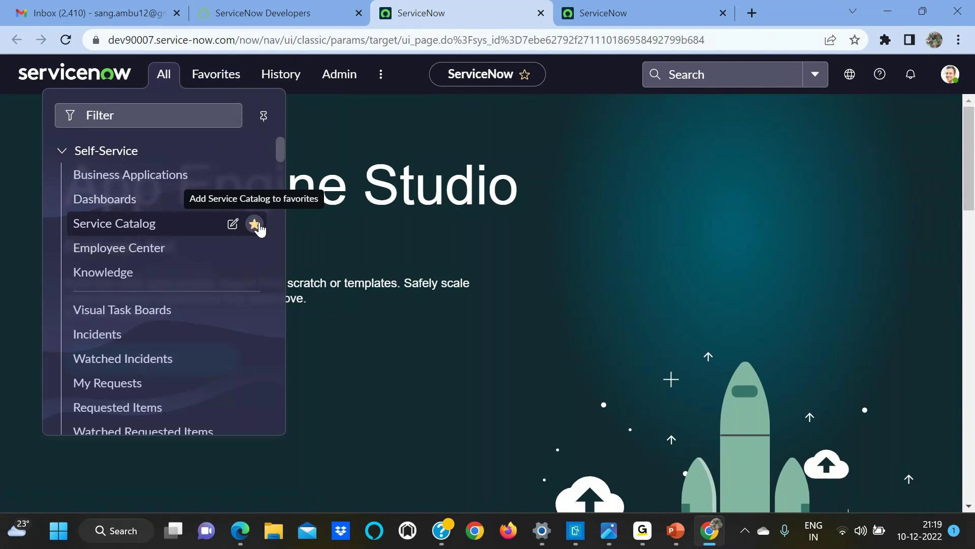
left_click(380, 226)
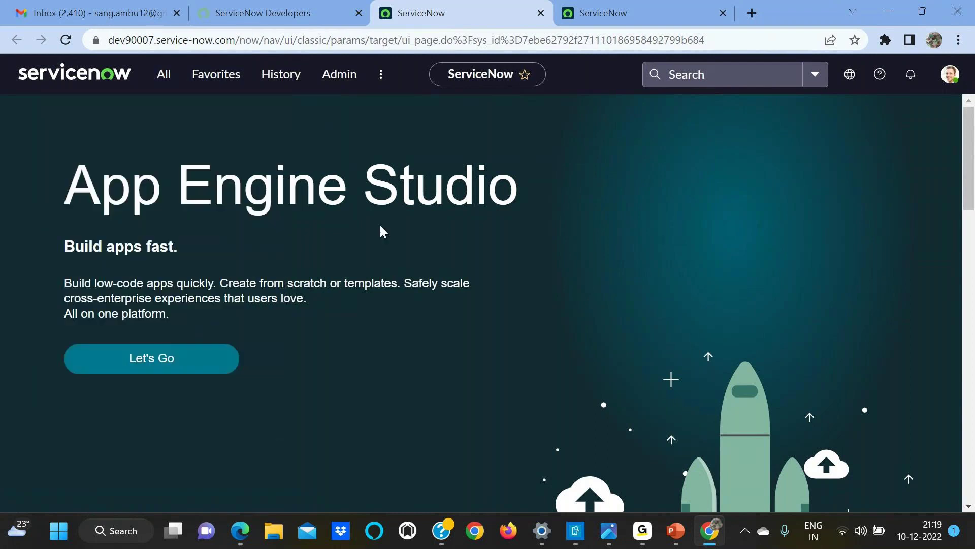
left_click(277, 82)
left_click(215, 75)
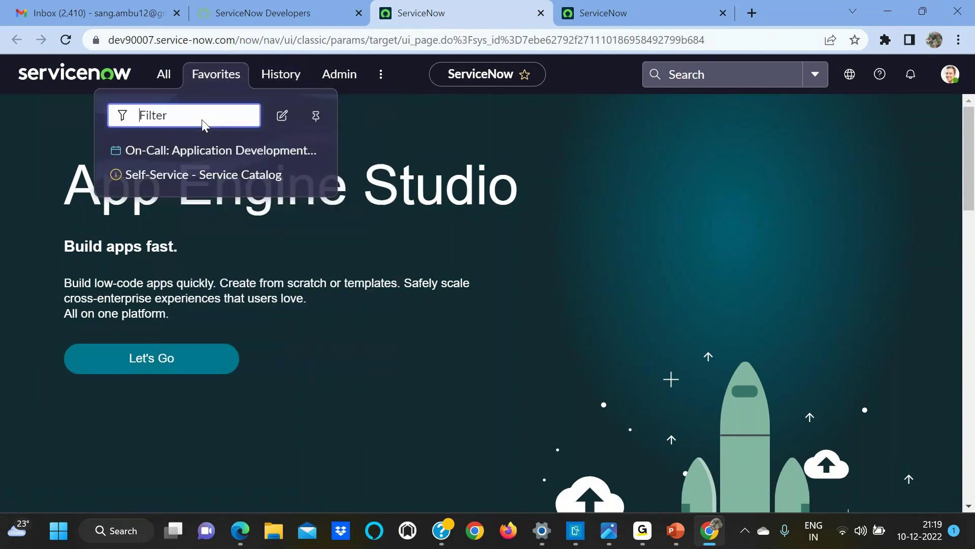
left_click(313, 175)
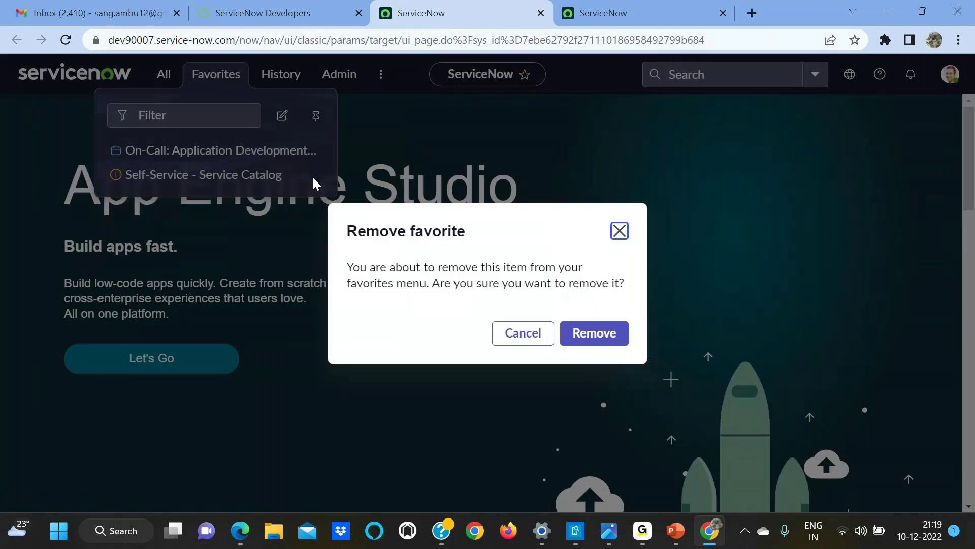
left_click(585, 335)
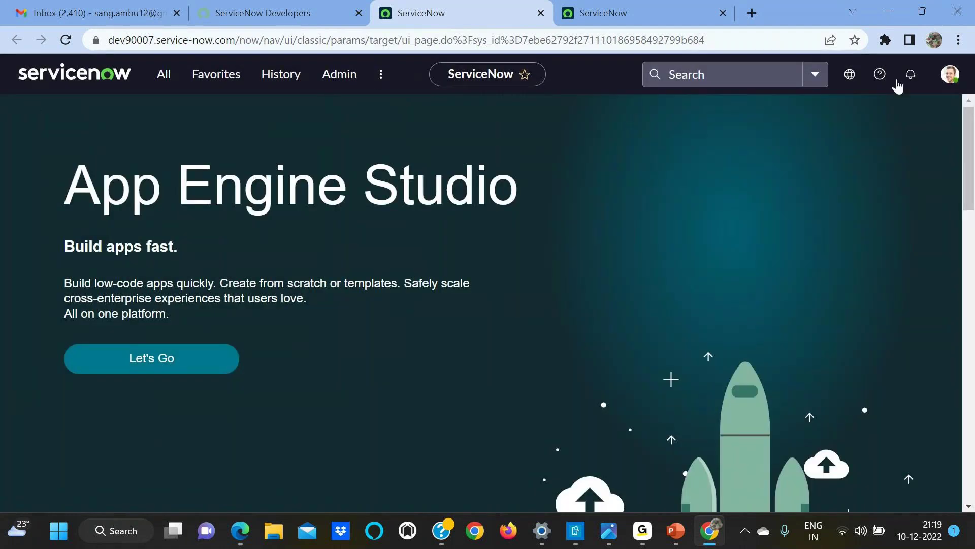
Step: Filter the navigator by 'users', open System Security > Users in a new tab, and switch to it
left_click(164, 81)
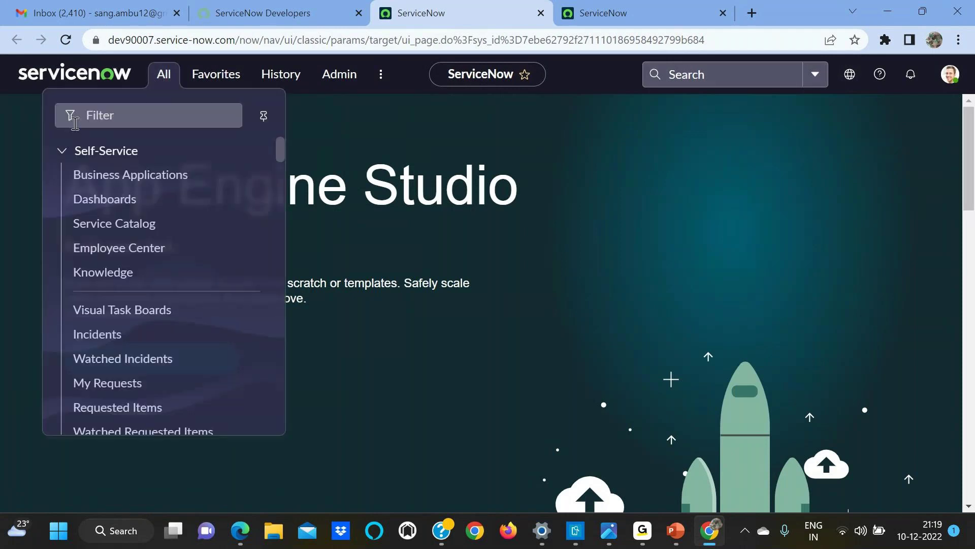
left_click(108, 113)
type("u")
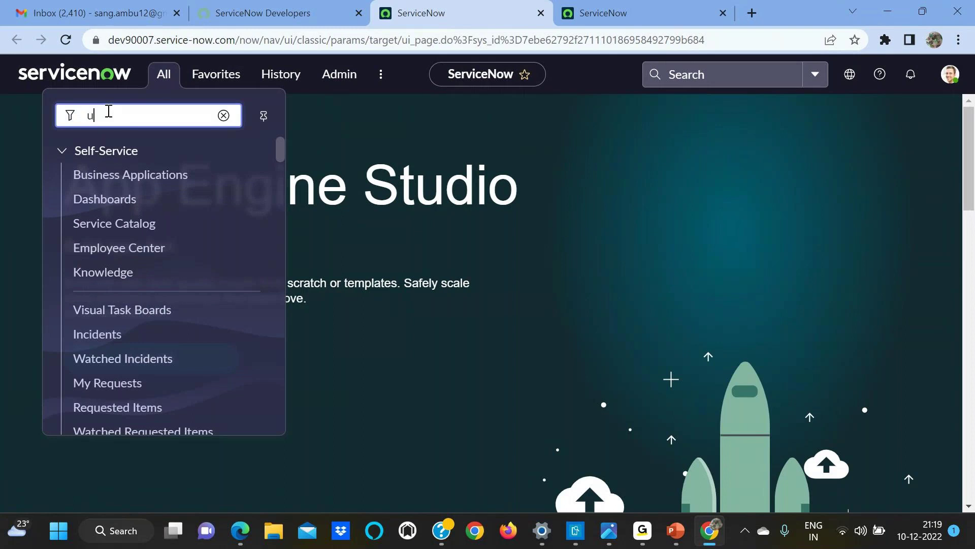
type("sers")
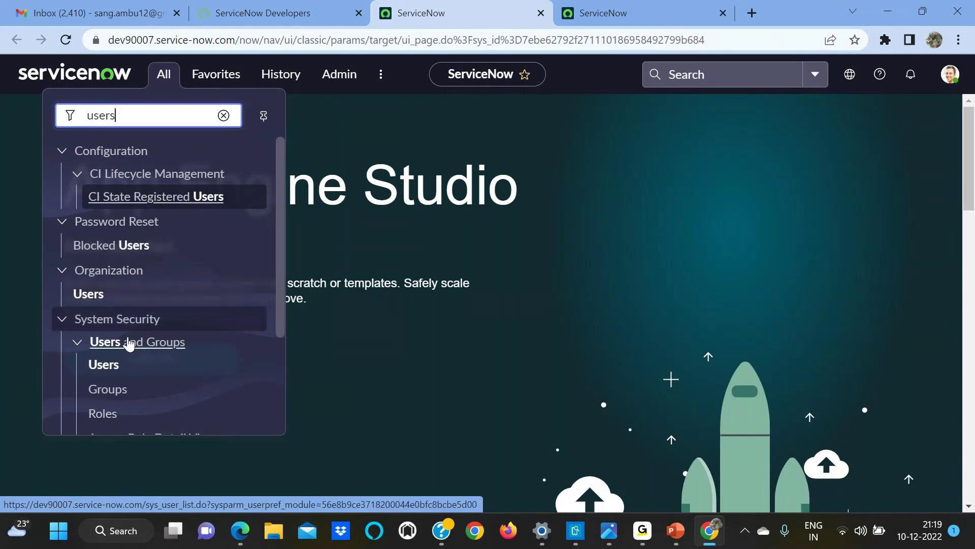
left_click(103, 370)
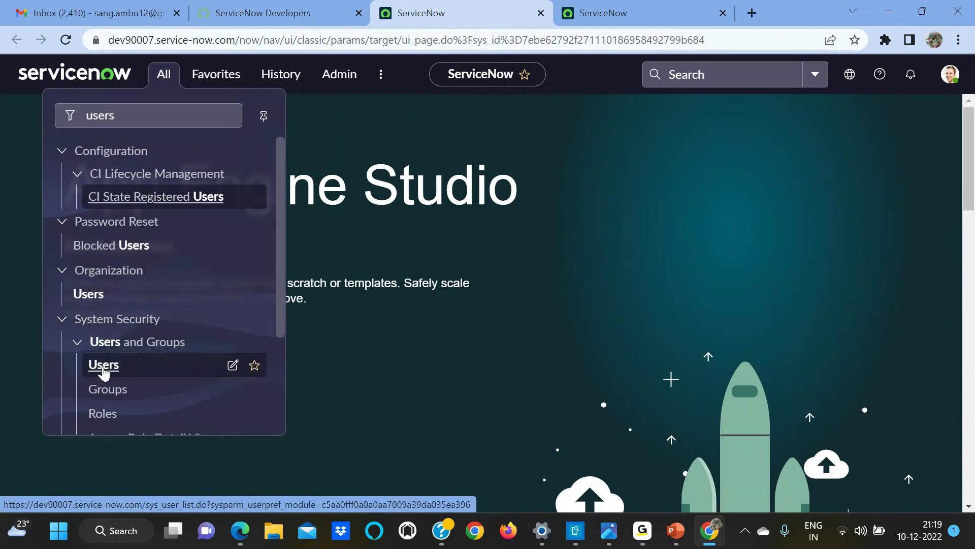
right_click(104, 369)
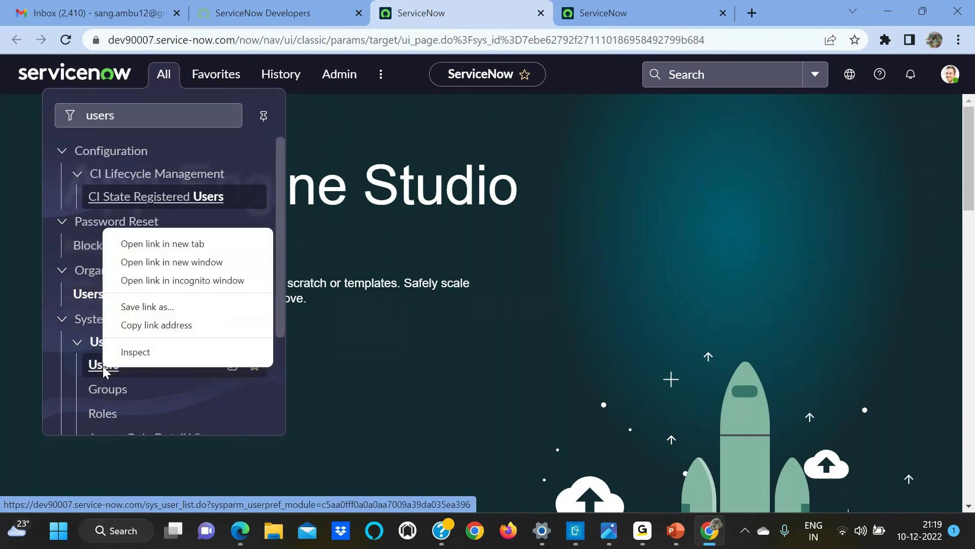
left_click(163, 244)
left_click(522, 7)
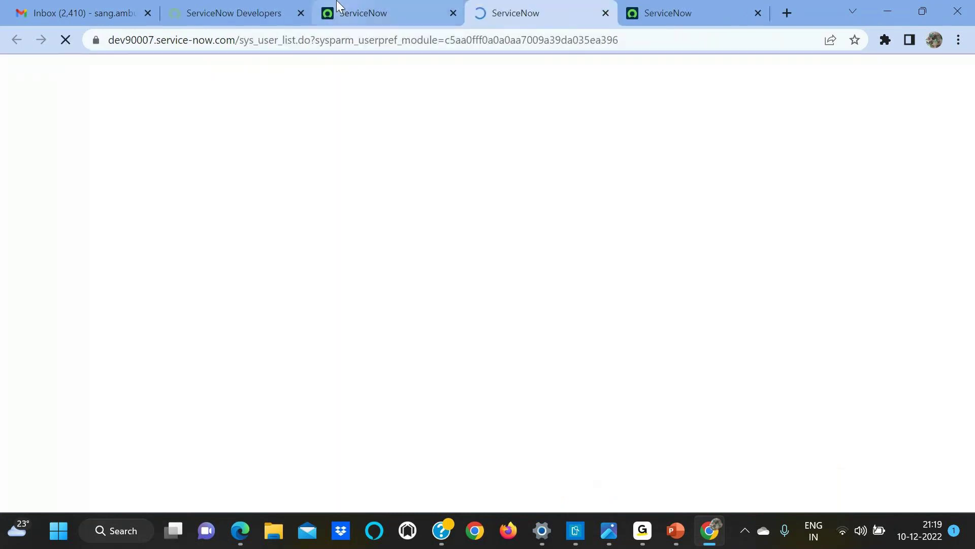
left_click(346, 10)
left_click(496, 6)
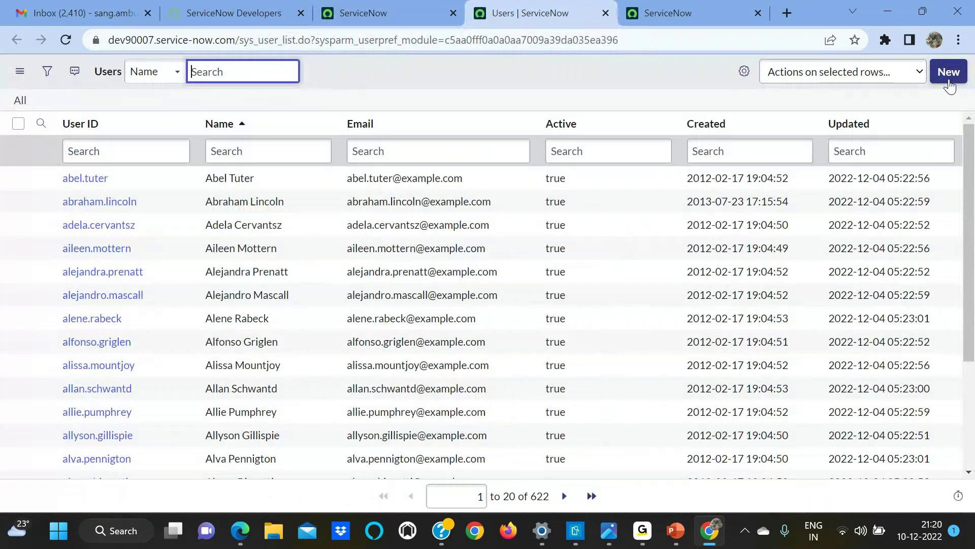
Step: Start a new user record and enter the User ID 'samkiya'
left_click(948, 72)
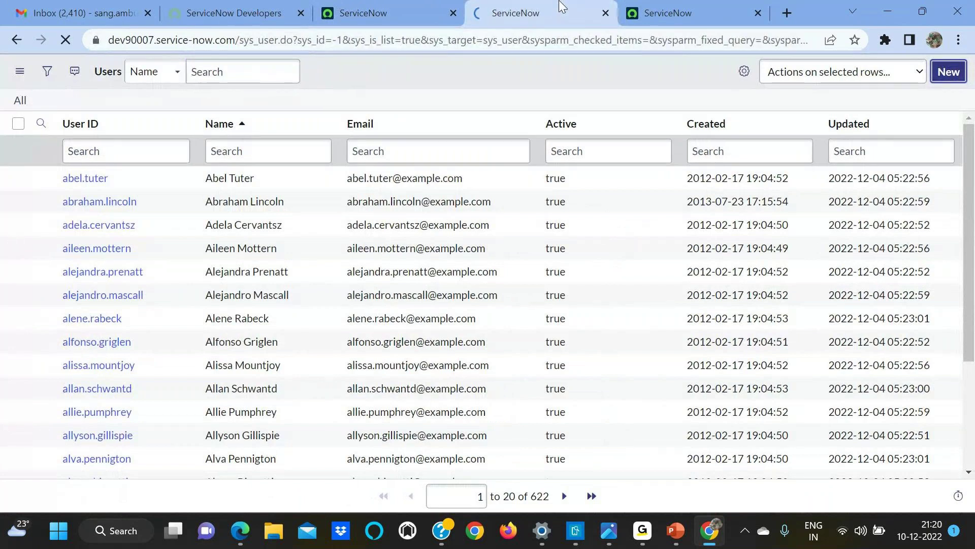
left_click(356, 13)
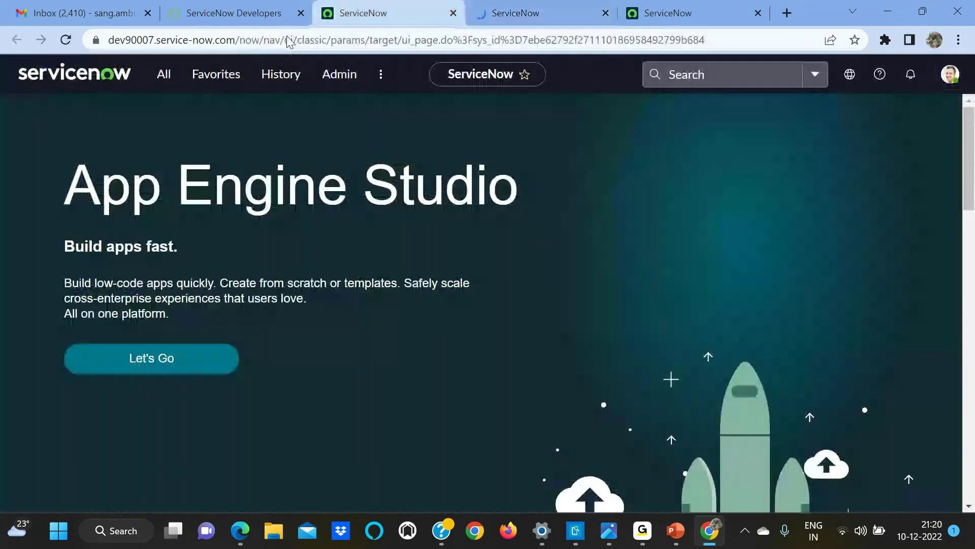
left_click(522, 9)
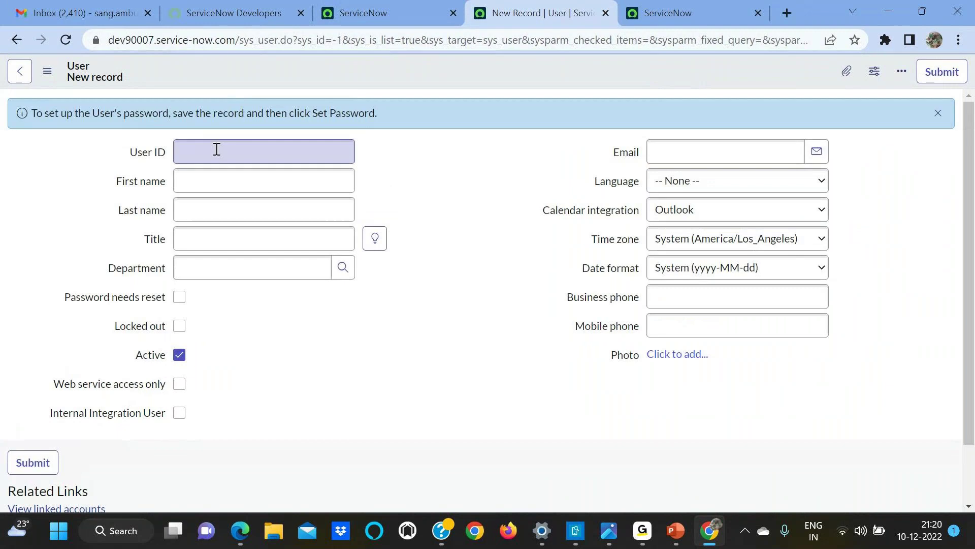
left_click(216, 148)
type("sam")
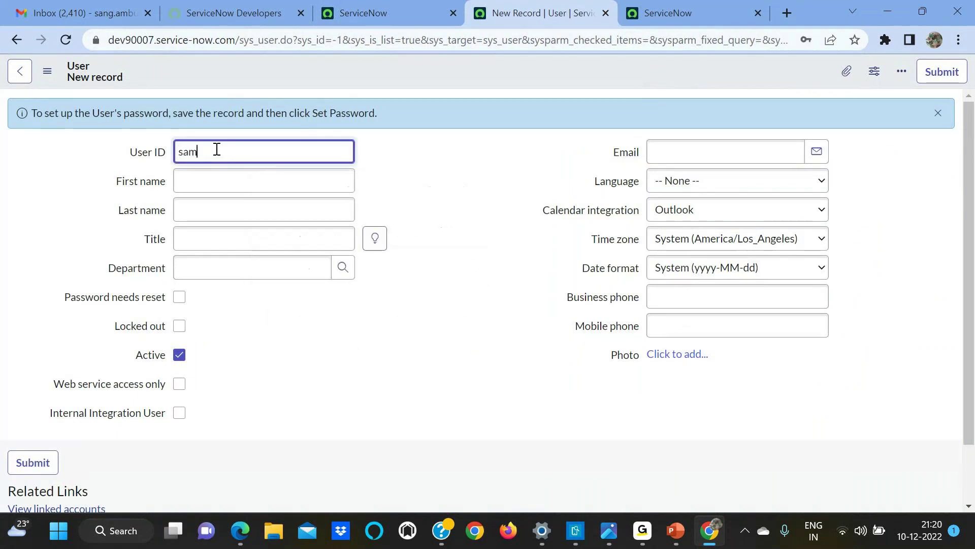
type("kiya")
Step: Fill First name and Last name with 'samkiya' and save the record
left_click_drag(238, 152, 116, 164)
key("ctrl+c")
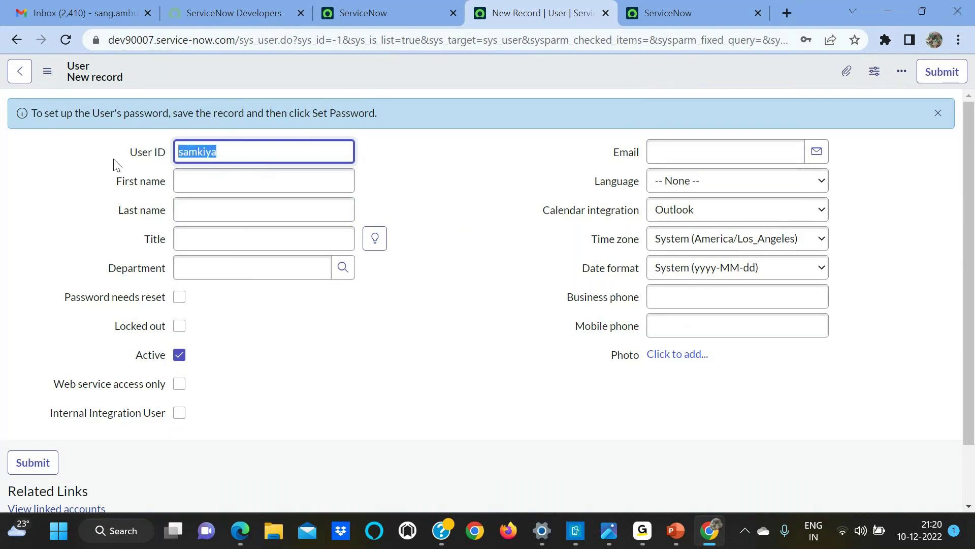
left_click(202, 182)
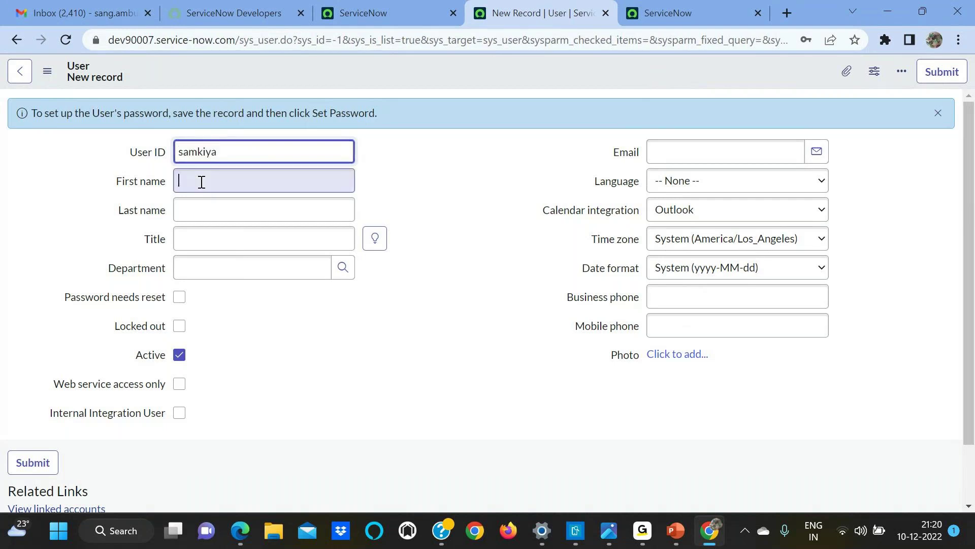
key("ctrl+v")
left_click(219, 202)
key("ctrl+v")
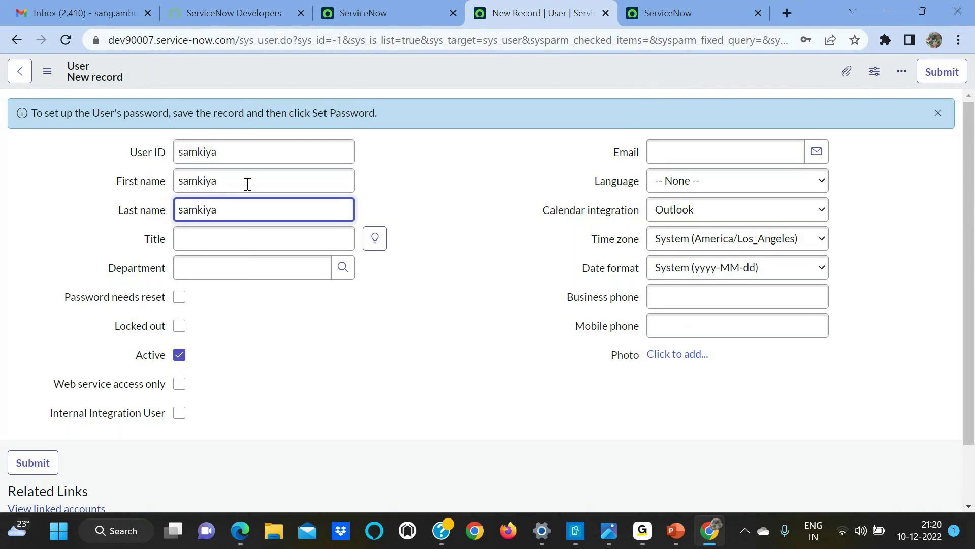
right_click(326, 72)
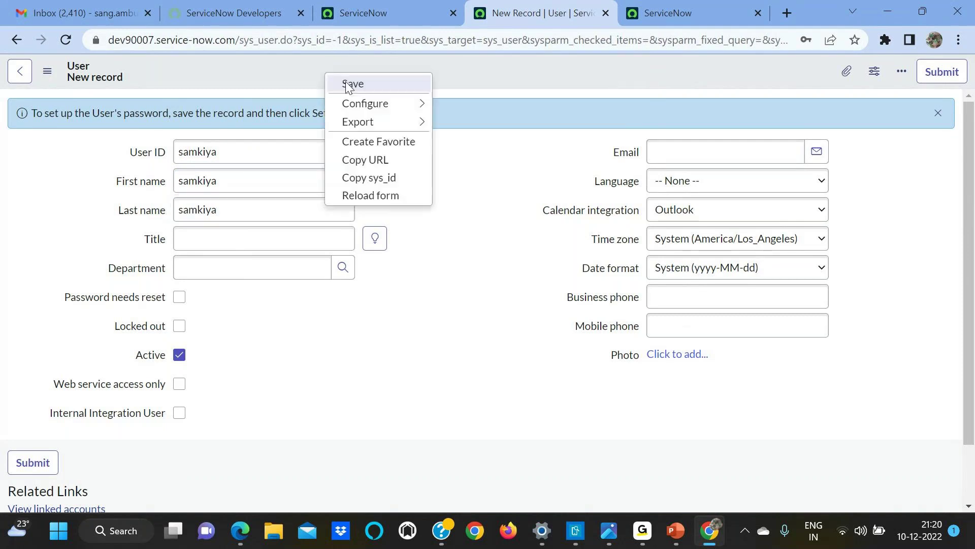
left_click(351, 85)
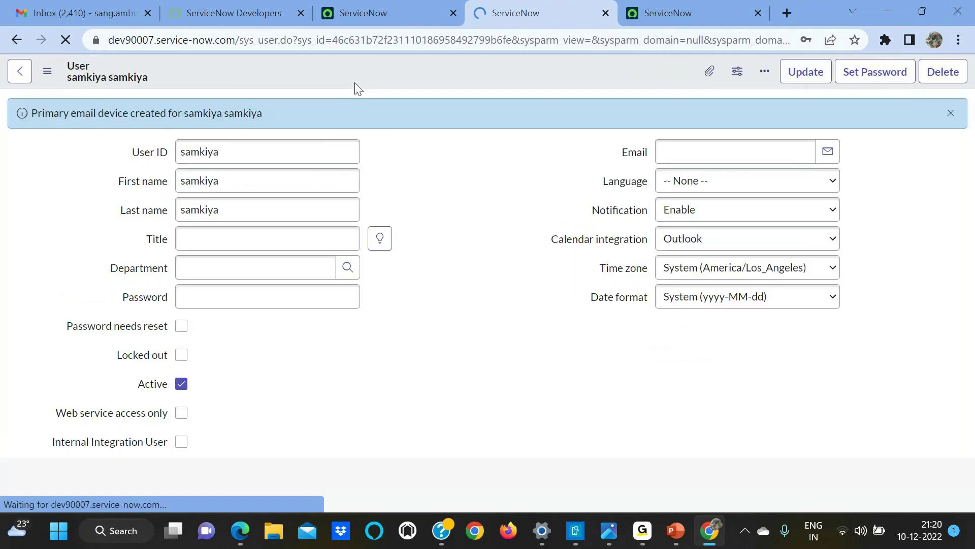
Step: Run a global search for 'samkiya' from the App Engine Studio page
left_click(375, 13)
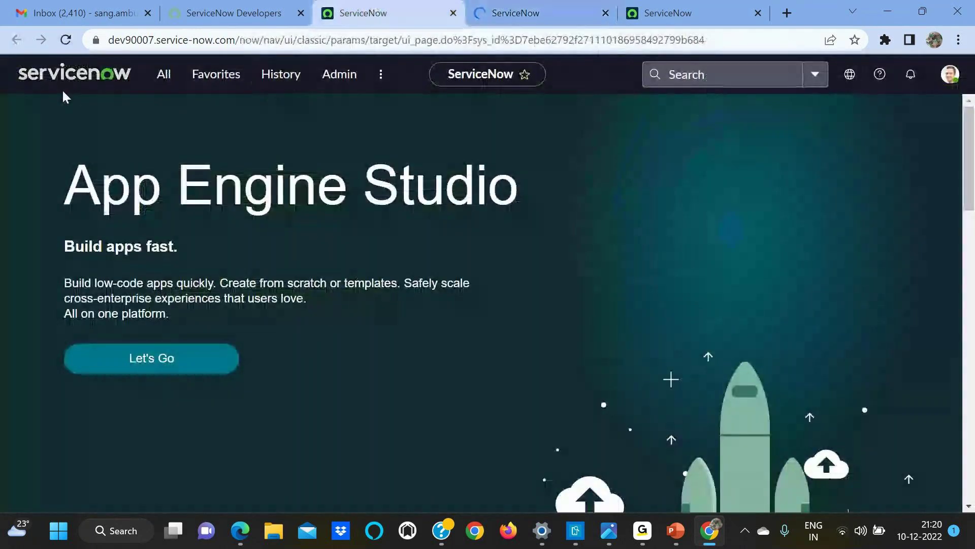
left_click(157, 89)
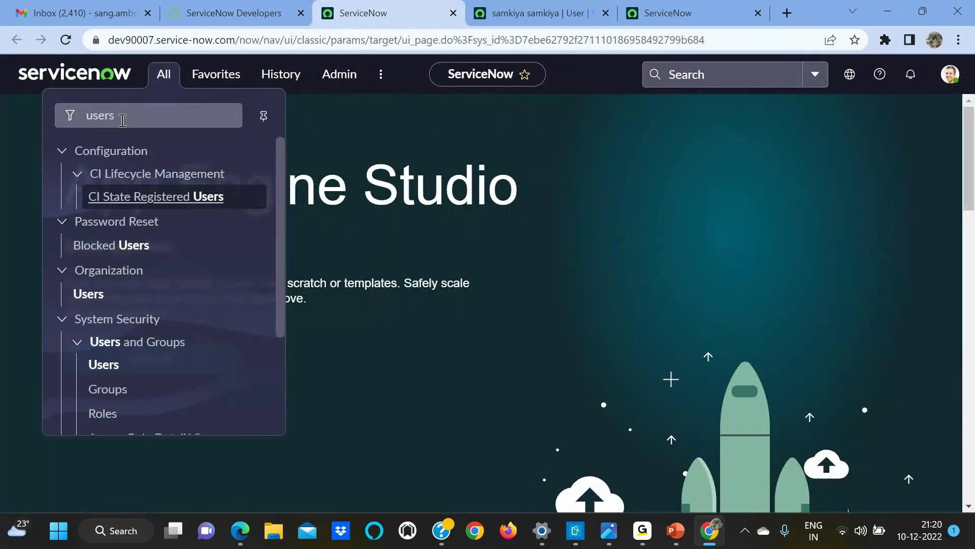
left_click(692, 71)
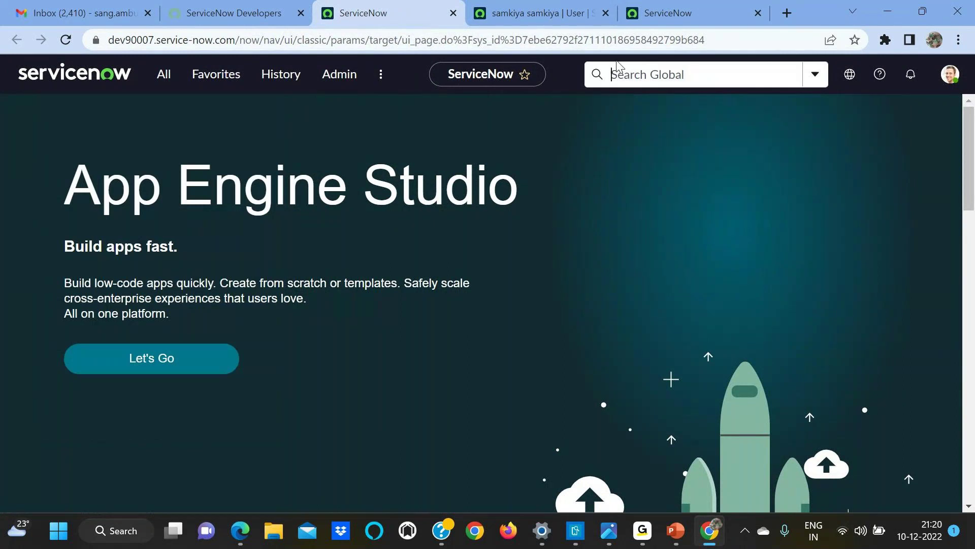
left_click(538, 13)
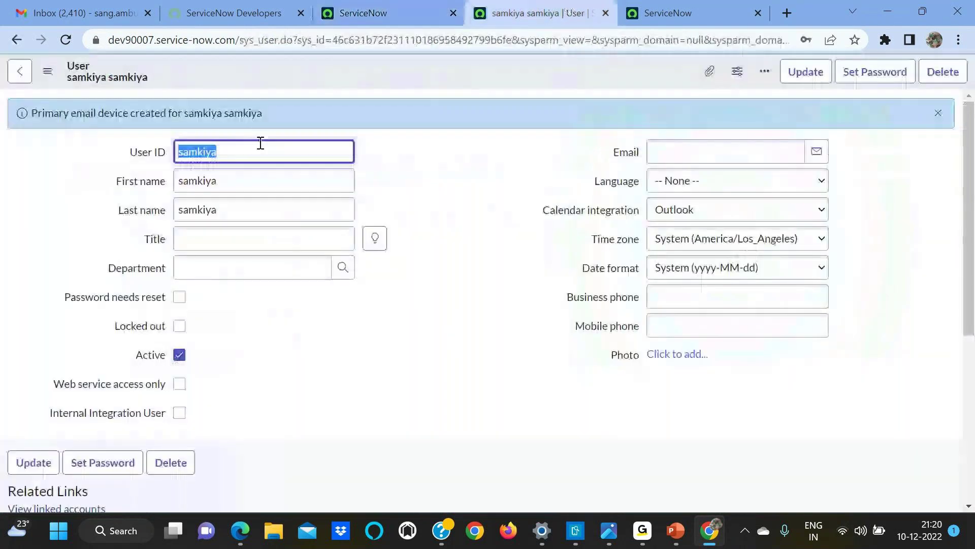
left_click(229, 7)
left_click(363, 13)
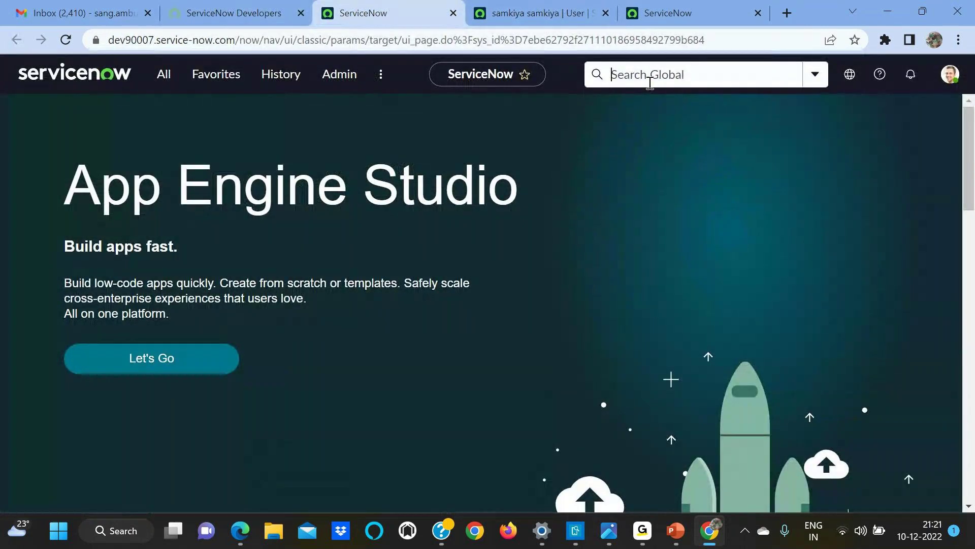
key("ctrl+v")
key("Return")
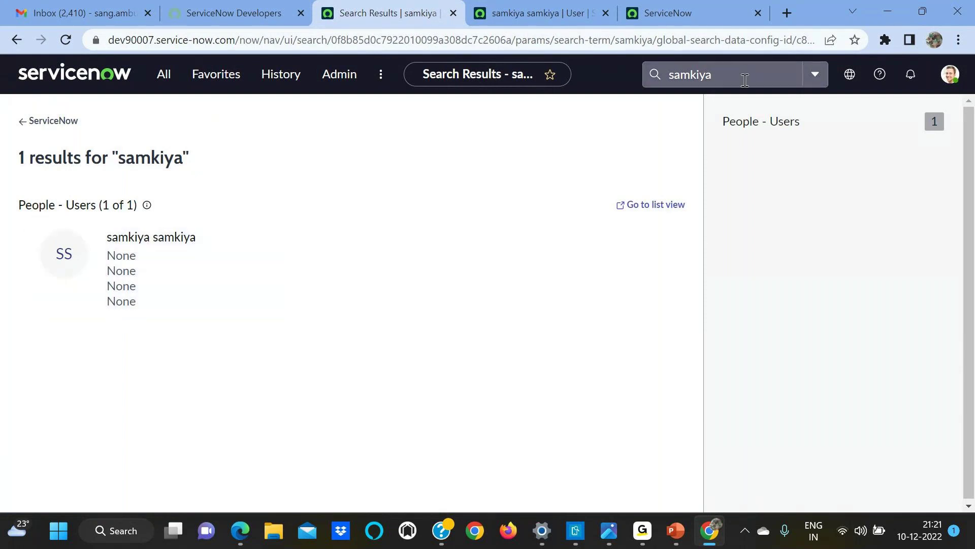
Step: Open Organization > Users from the navigator to show the list with 623 records
left_click(159, 84)
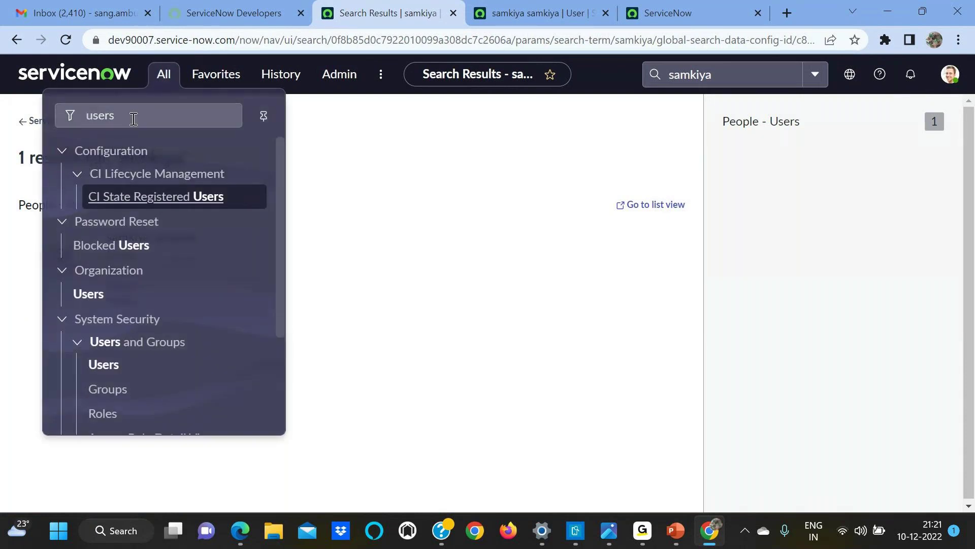
left_click(837, 253)
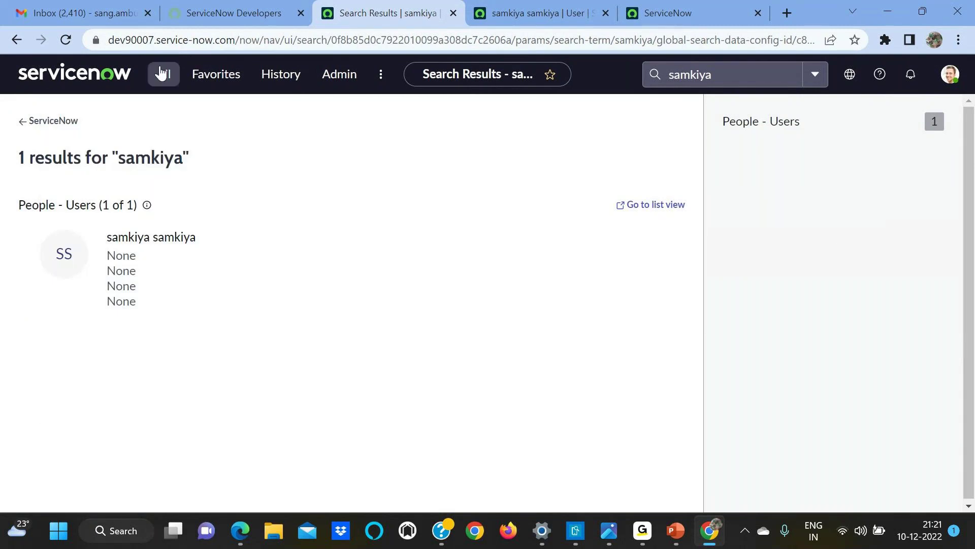
left_click(160, 73)
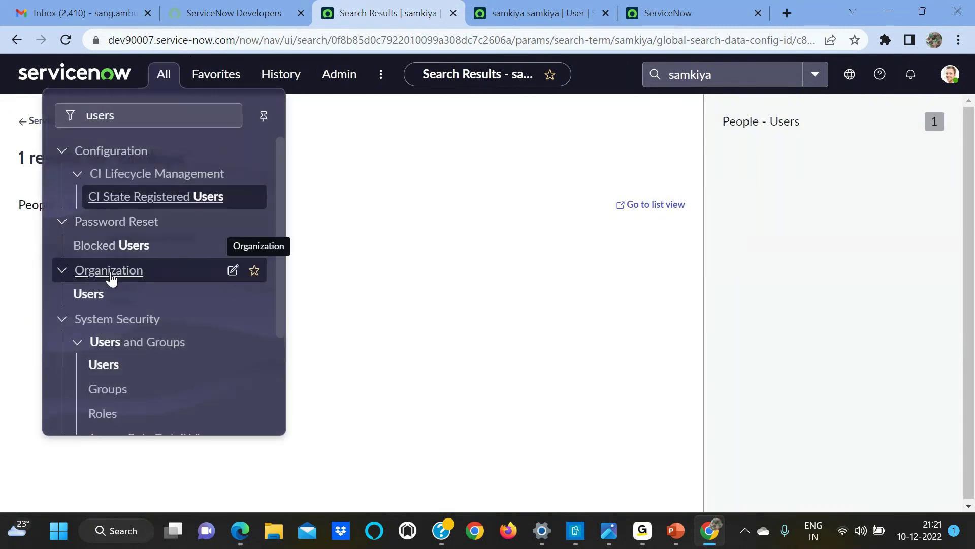
left_click(99, 297)
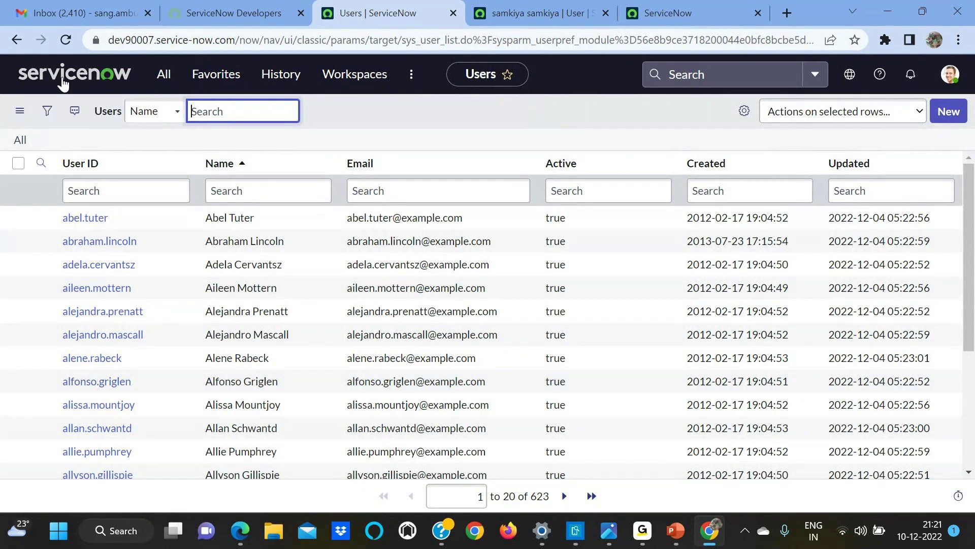
left_click(157, 82)
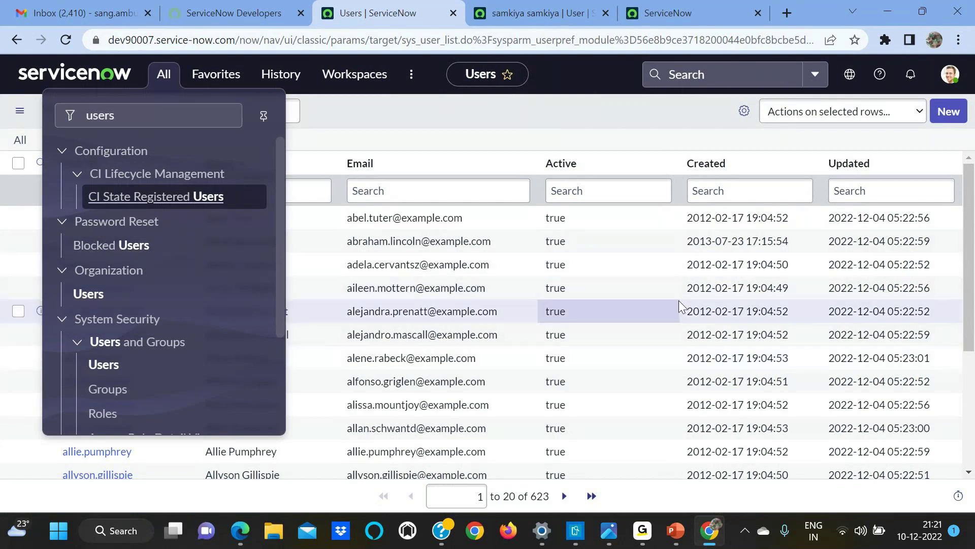
left_click(546, 135)
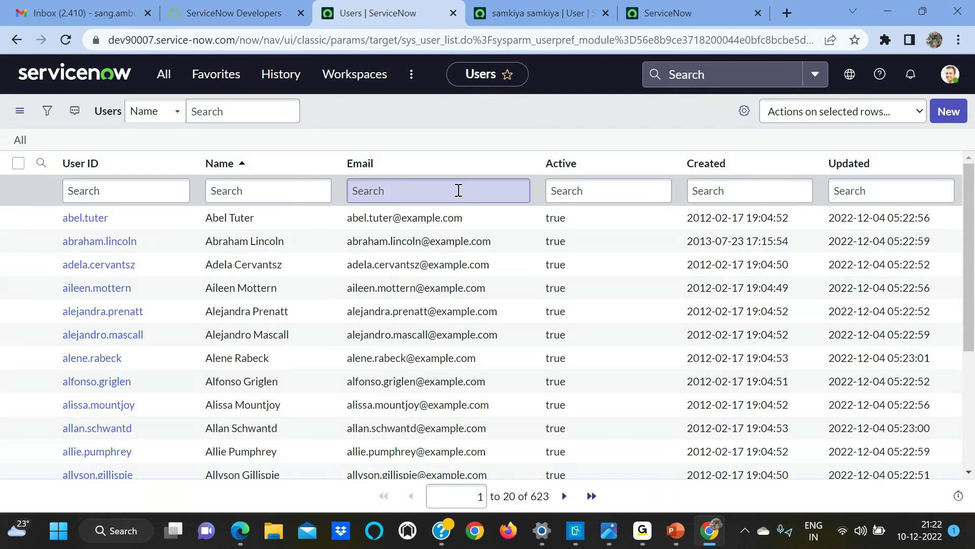
mouse_move(667, 517)
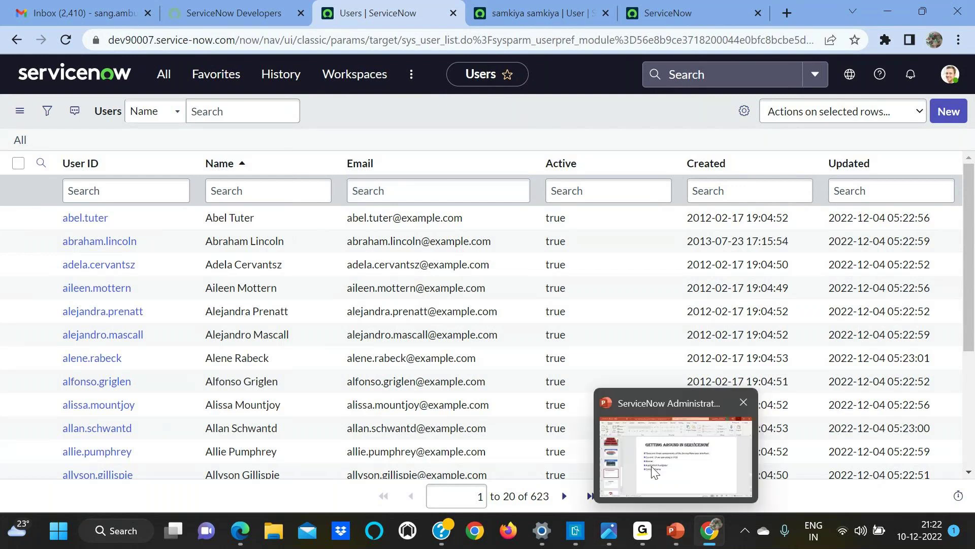
left_click(654, 471)
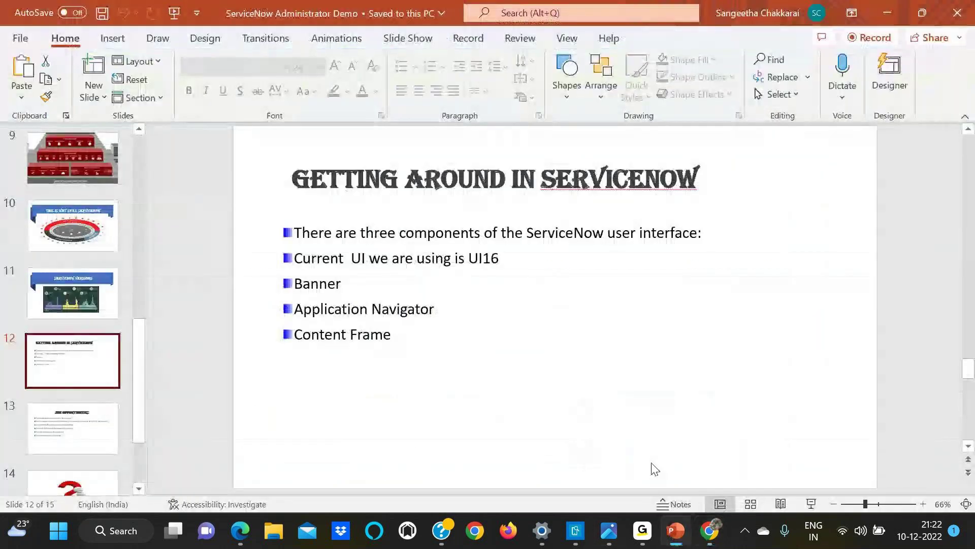
left_click(65, 488)
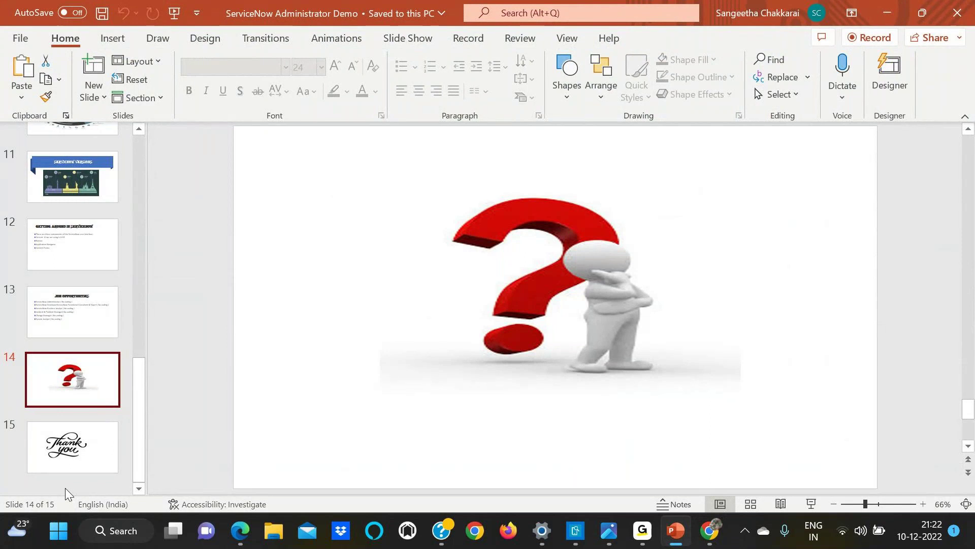
left_click(892, 13)
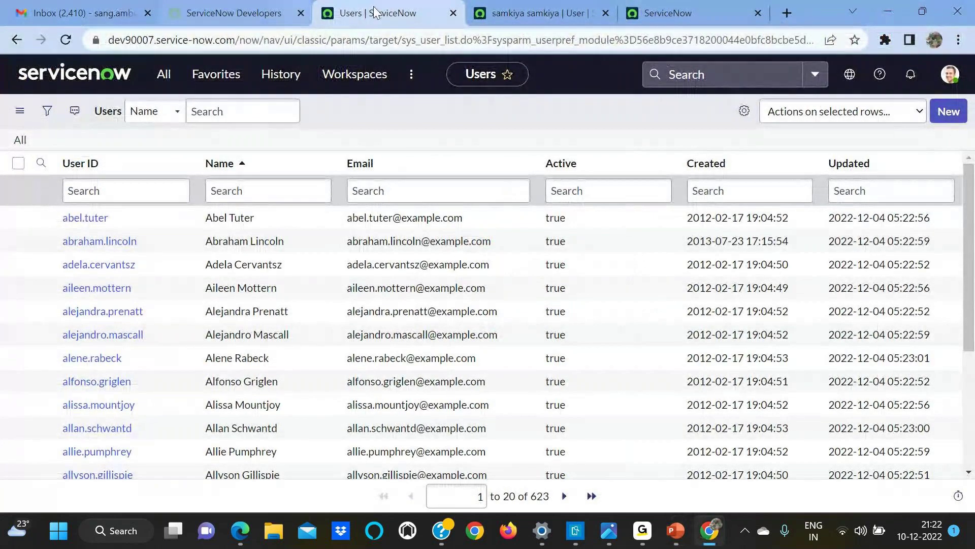
mouse_move(709, 530)
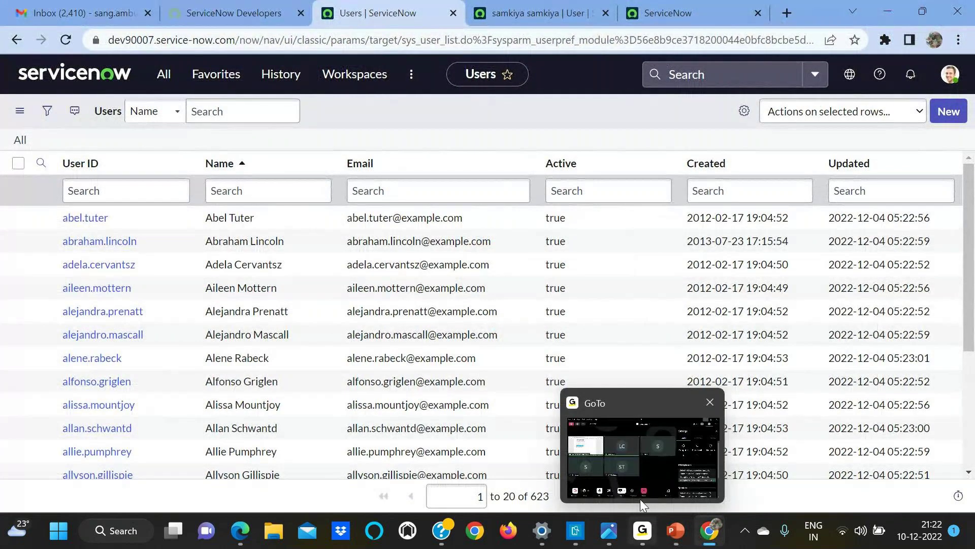